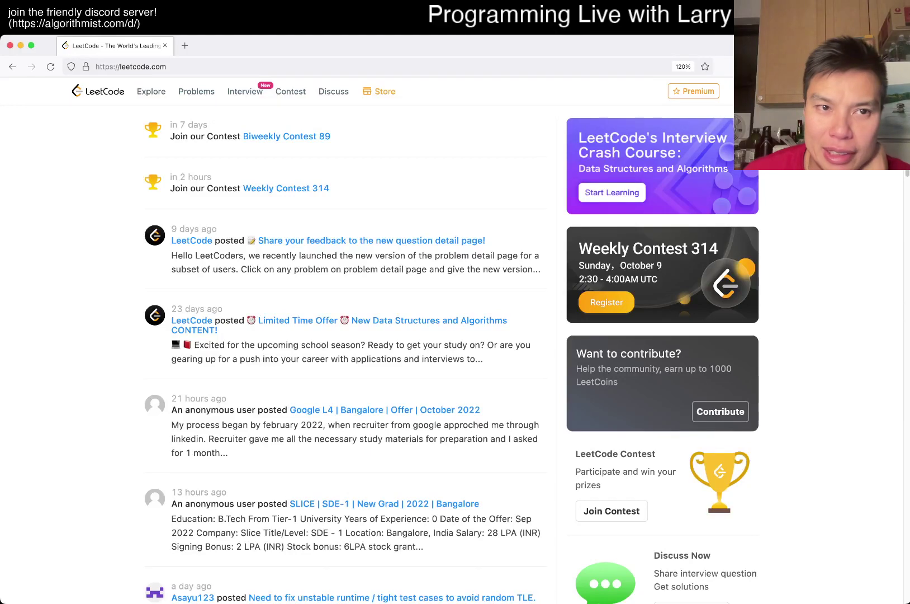
- Open problem 653 'Two Sum IV - Input is a BST' from the Problems list, then view the Weekly Contest 314 page
left_click(197, 91)
scroll(356, 355, "down", 5)
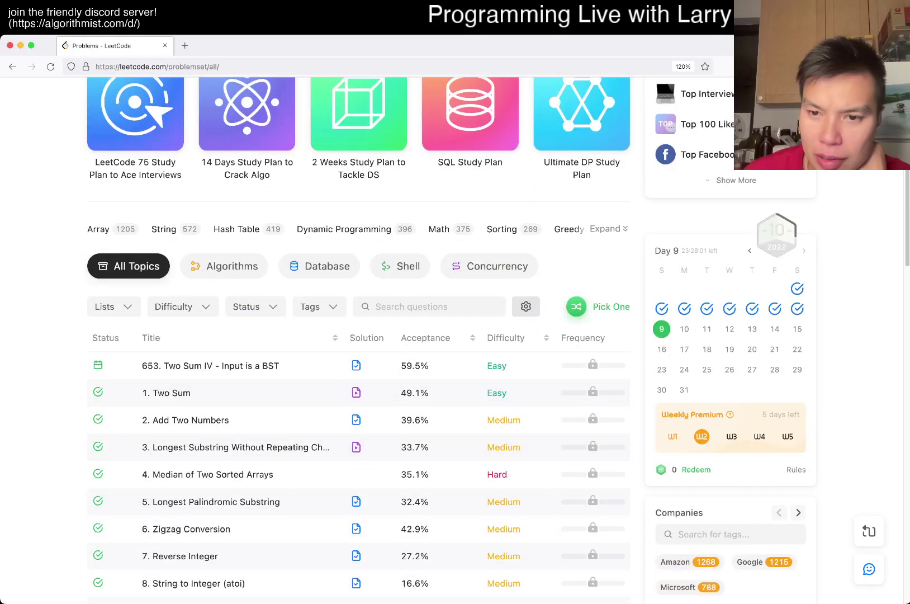
left_click(662, 328)
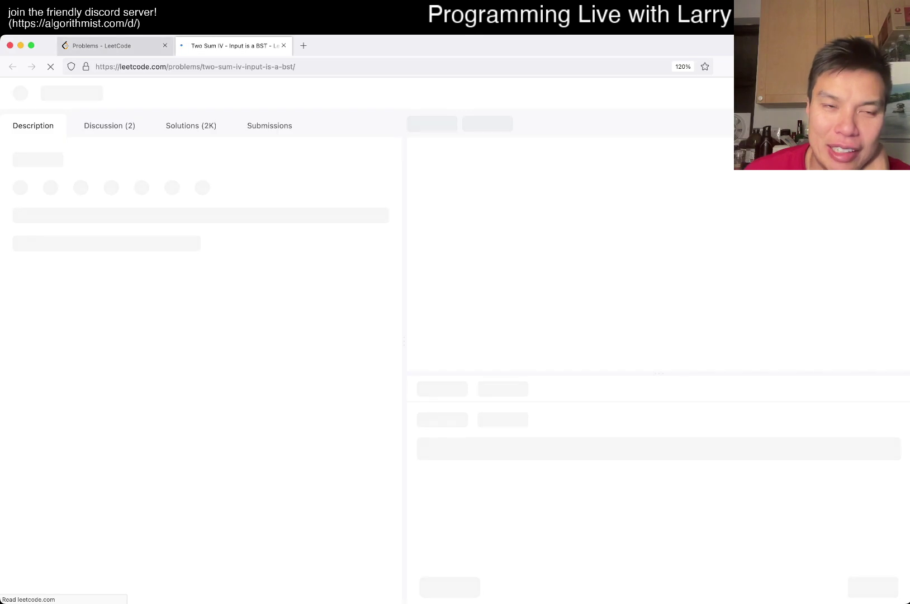
key("ctrl+shift+Tab")
scroll(356, 284, "up", 8)
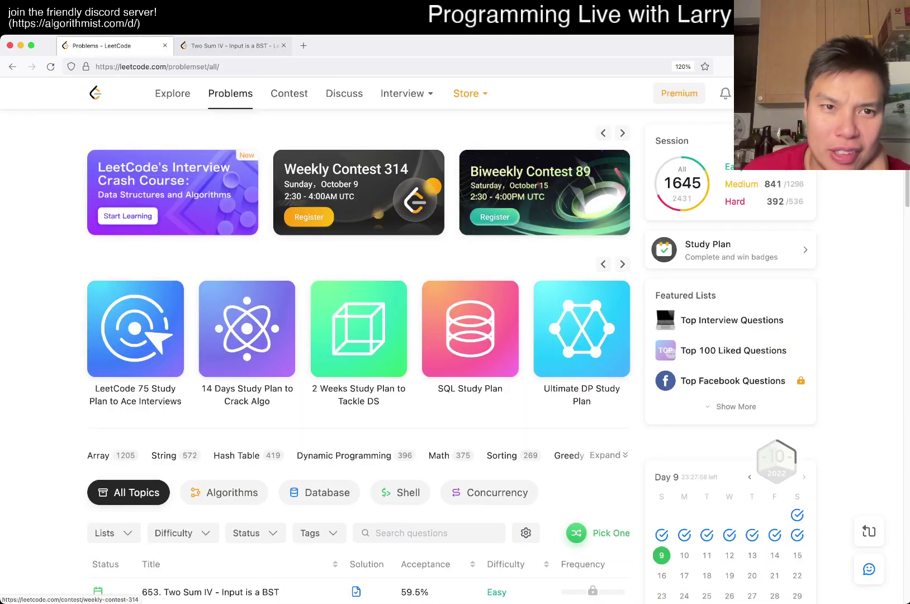
left_click(288, 93)
- Collapse the Testcase panel and read the Two Sum IV description and constraints
key("ctrl+Tab")
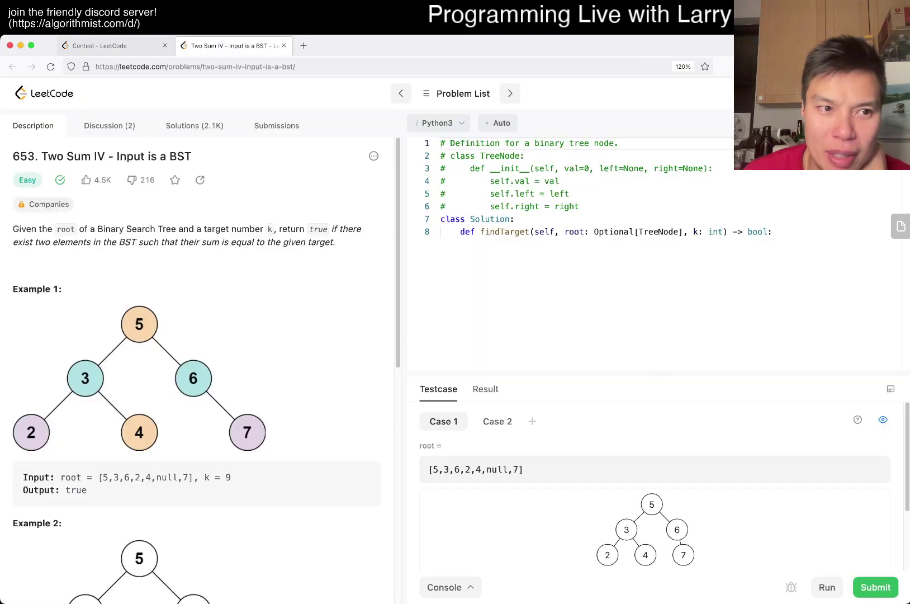
left_click(450, 588)
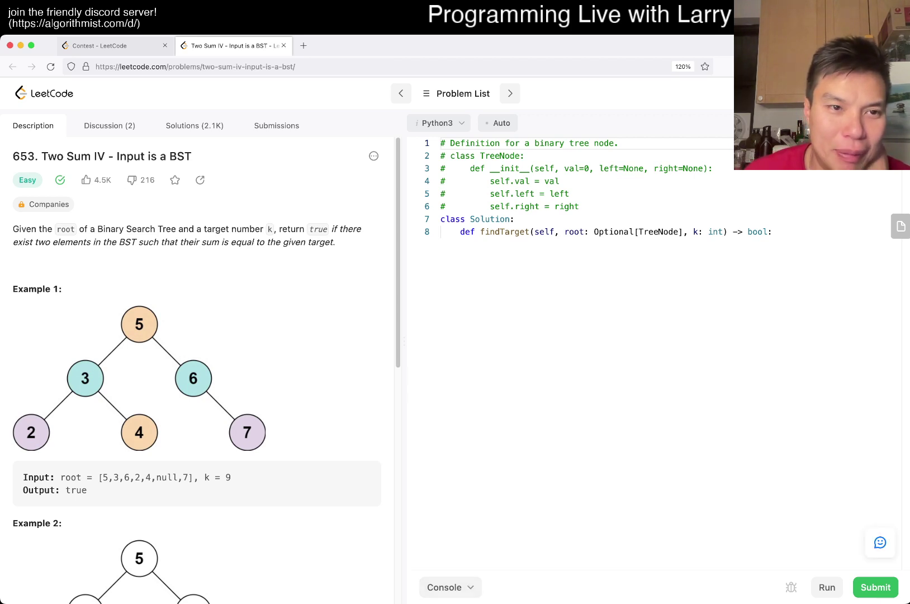
left_click_drag(39, 157, 190, 157)
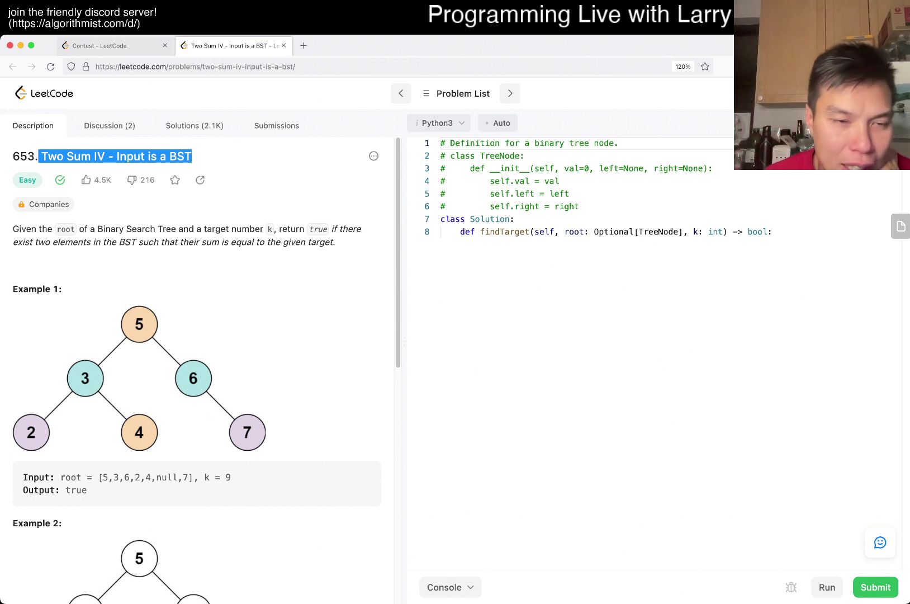
double_click(148, 243)
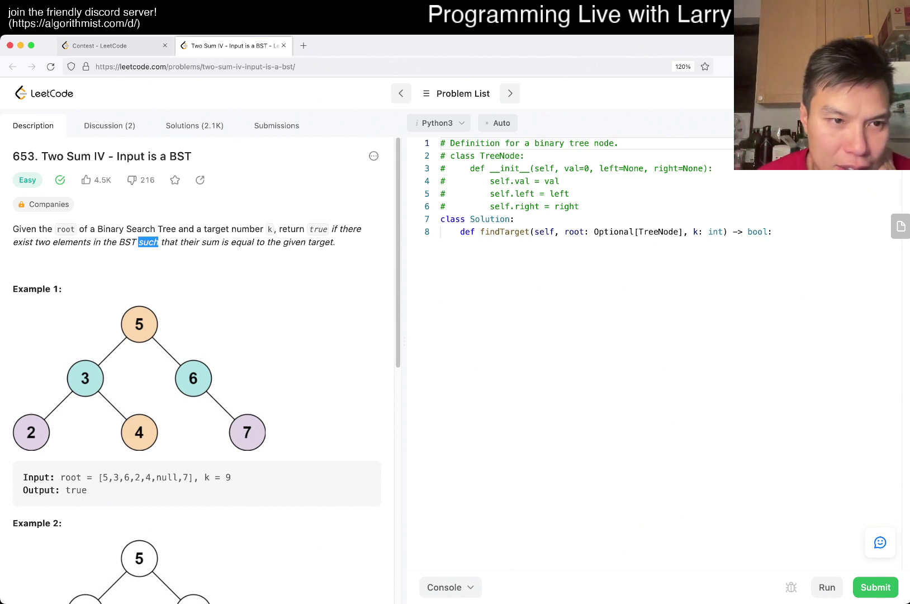
left_click(148, 242)
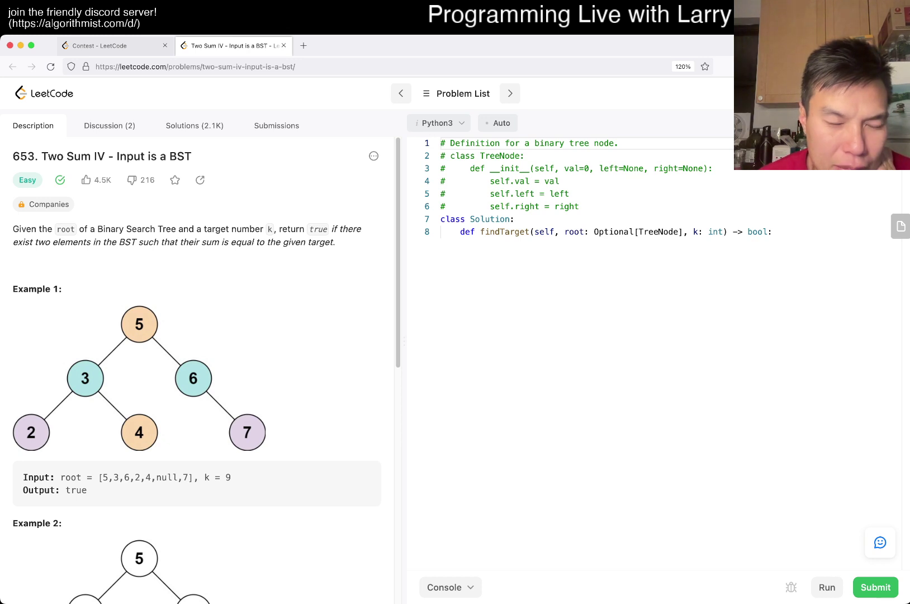
scroll(199, 355, "down", 5)
scroll(199, 355, "down", 4)
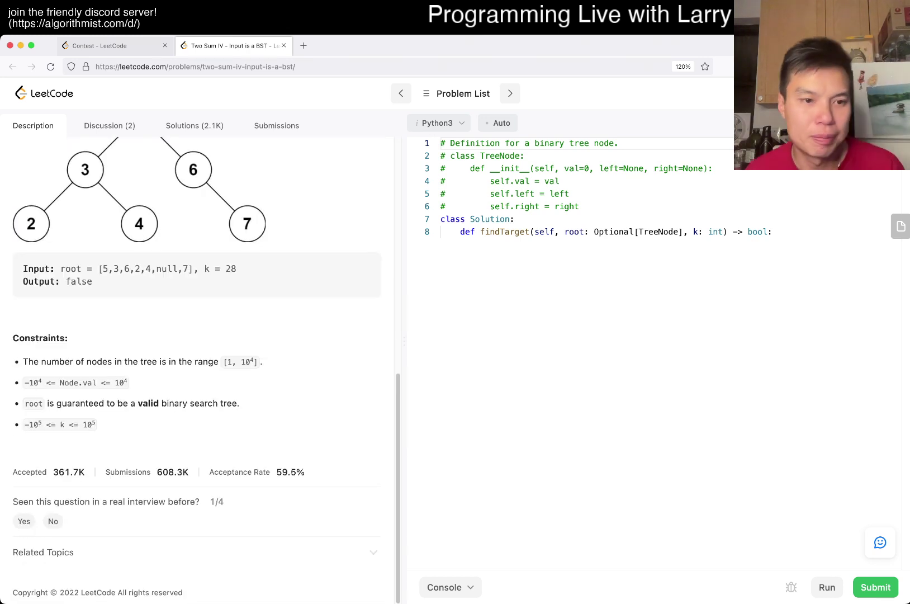
scroll(200, 355, "up", 8)
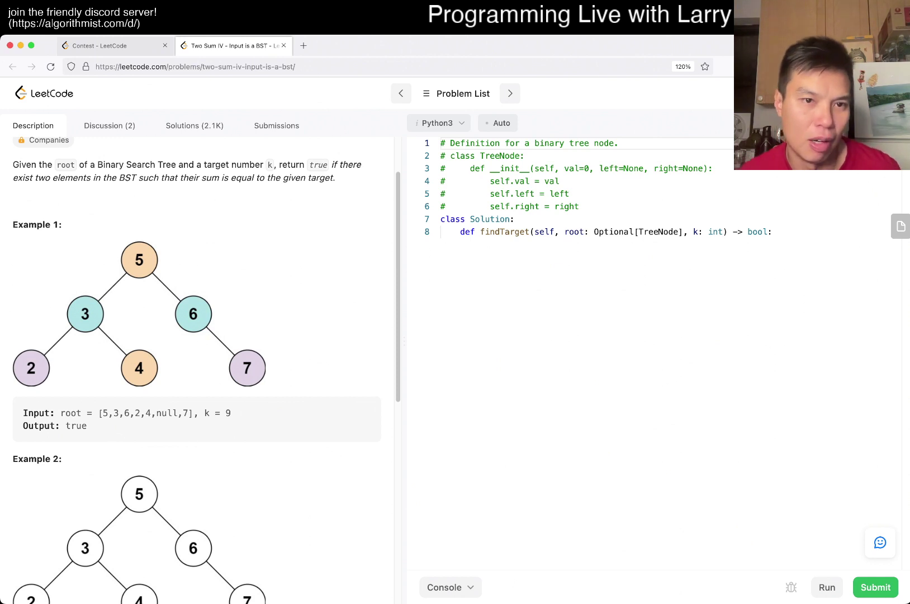
scroll(199, 320, "up", 3)
scroll(199, 320, "down", 4)
scroll(199, 320, "up", 2)
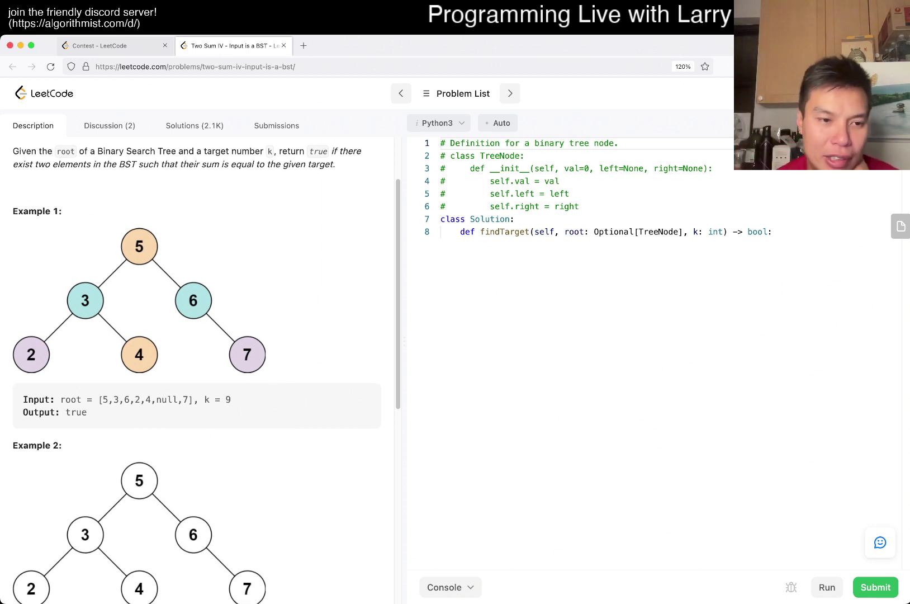
scroll(199, 355, "down", 8)
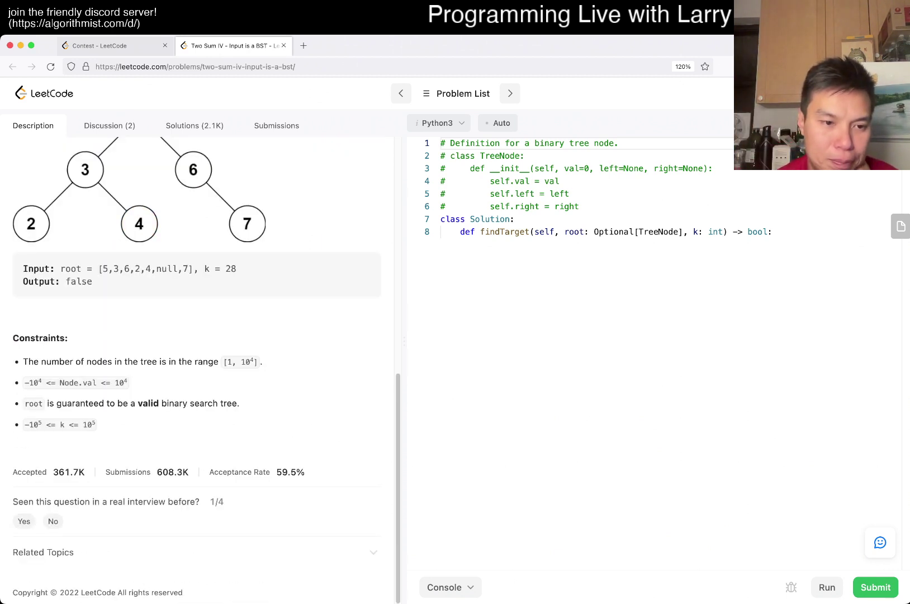
scroll(199, 320, "up", 5)
scroll(199, 320, "up", 5)
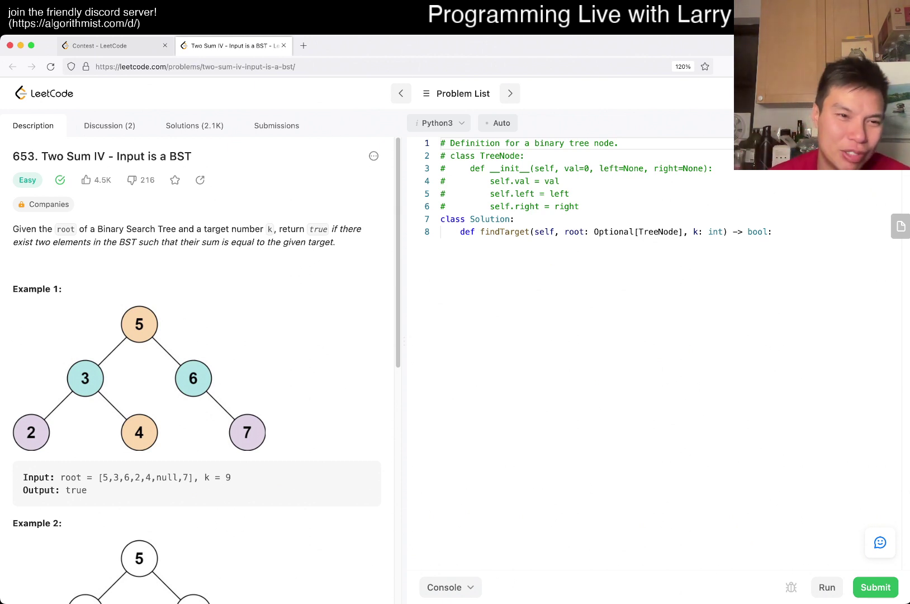
scroll(199, 354, "down", 10)
scroll(199, 355, "down", 2)
scroll(200, 355, "up", 10)
scroll(199, 355, "up", 1)
- Add seen = set() at the start of findTarget below line 8
left_click(818, 232)
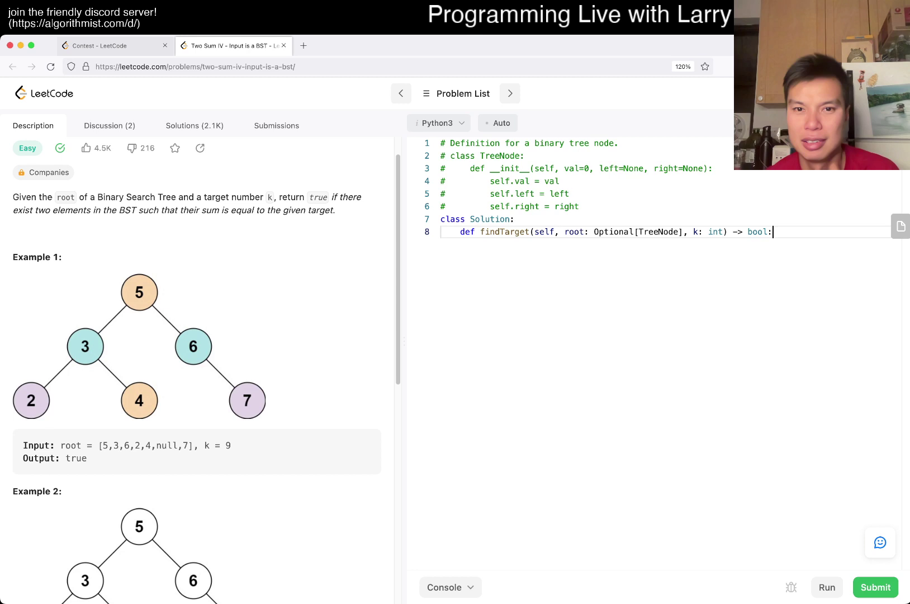
key("Return")
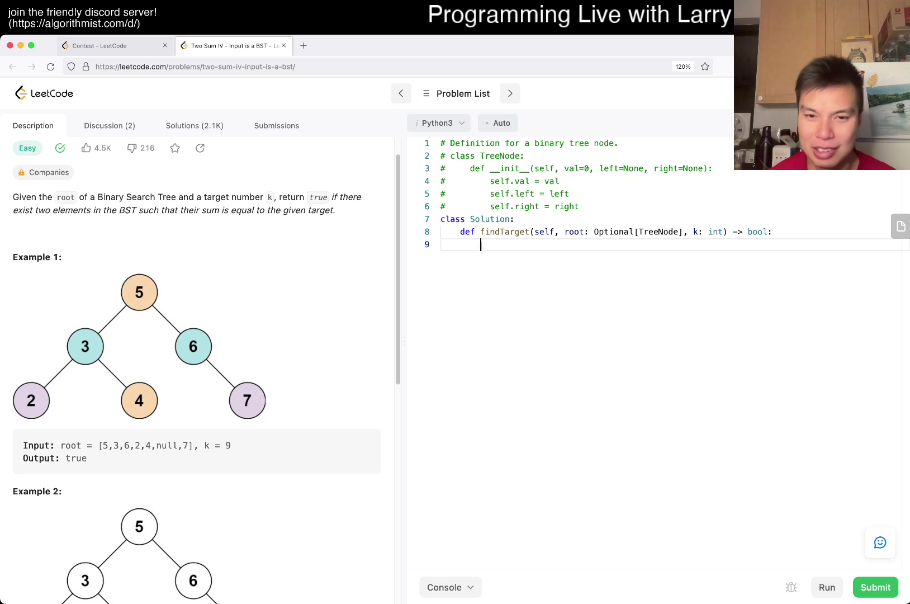
type("seen = set()")
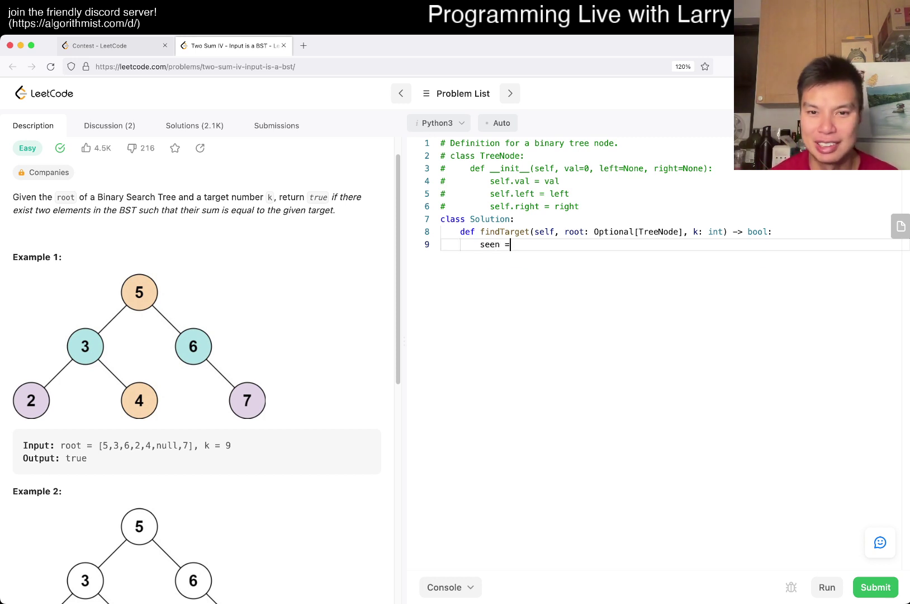
key("Return")
key("Return")
type("for")
- Write preprocess(node): return on None, add node.val to seen, recurse left and right
key("BackSpace")
key("BackSpace")
key("BackSpace")
type("def go")
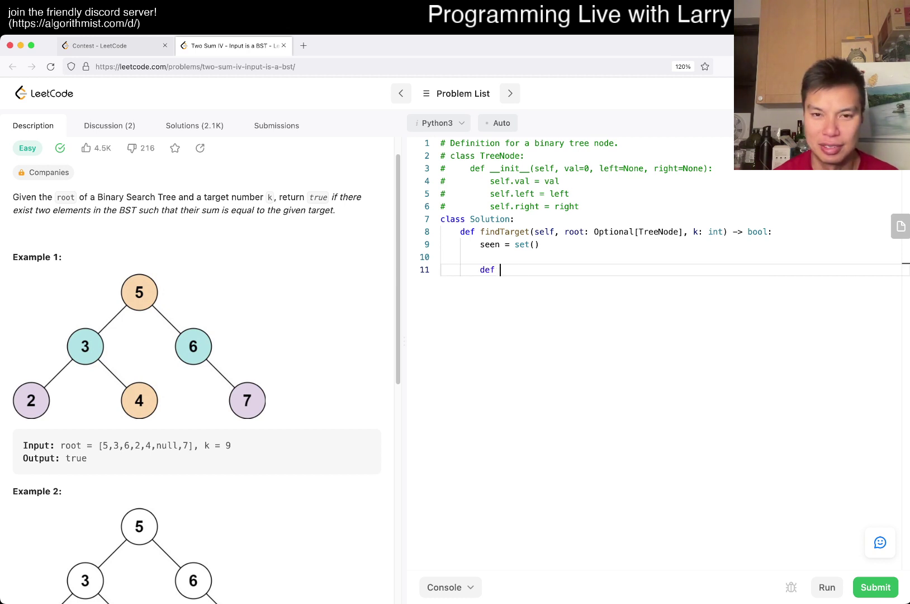
type("find(node):")
key("Return")
type("if node is None:")
key("Return")
type("return")
key("Return")
key("Return")
key("BackSpace")
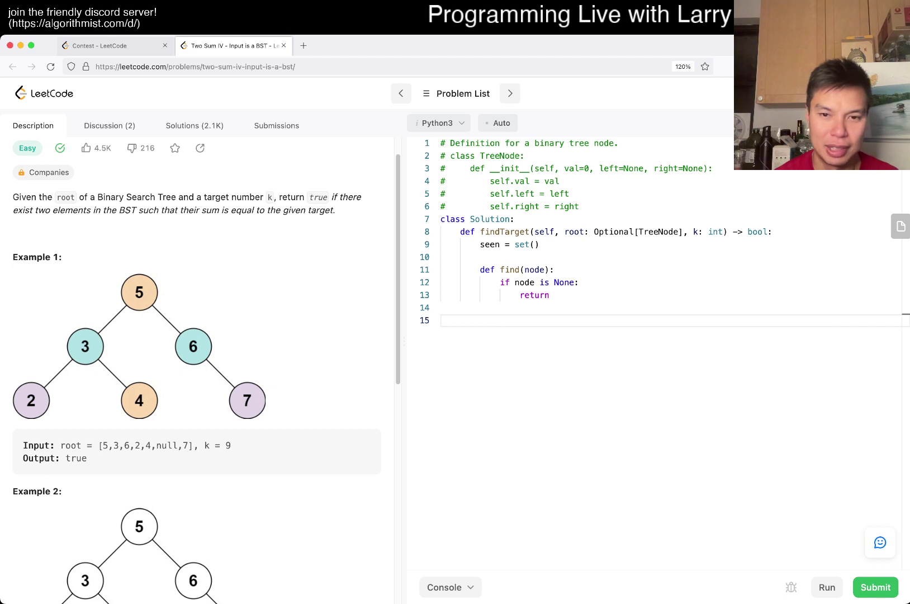
type("seen.add")
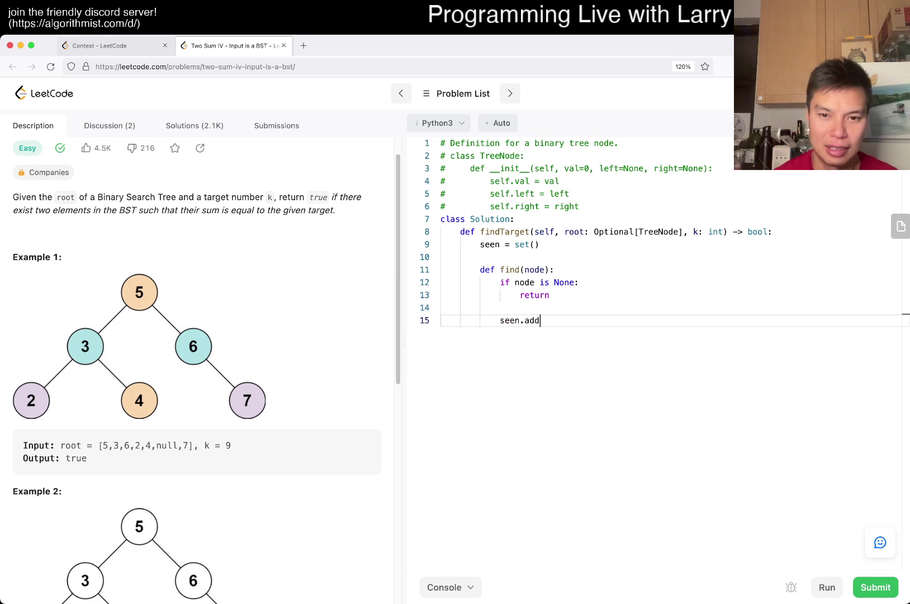
type("(node.val)")
key("Return")
type("find(node.left)")
key("Return")
type("find()node.right")
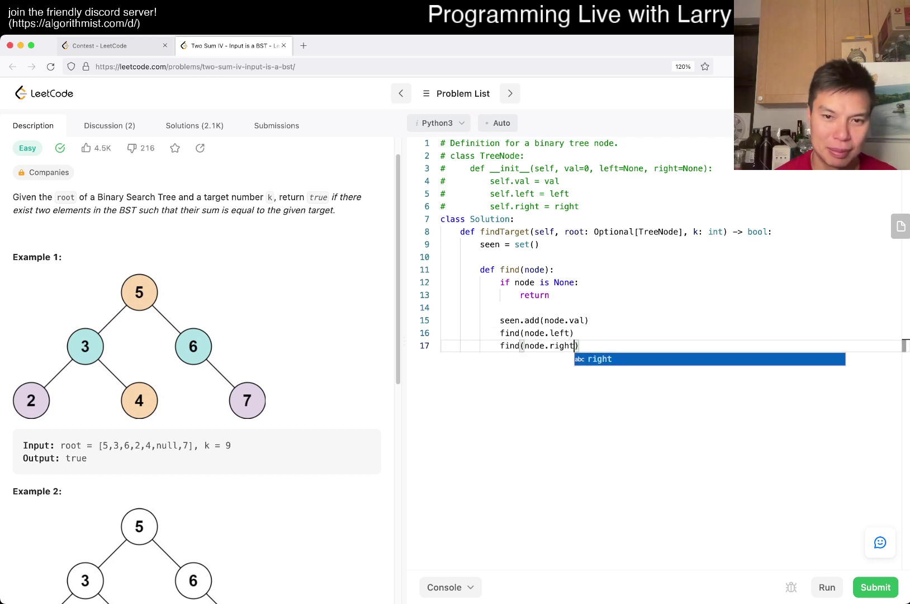
- Select the helper name on line 11 and its calls on lines 16 and 17
double_click(510, 270)
type("preprocess")
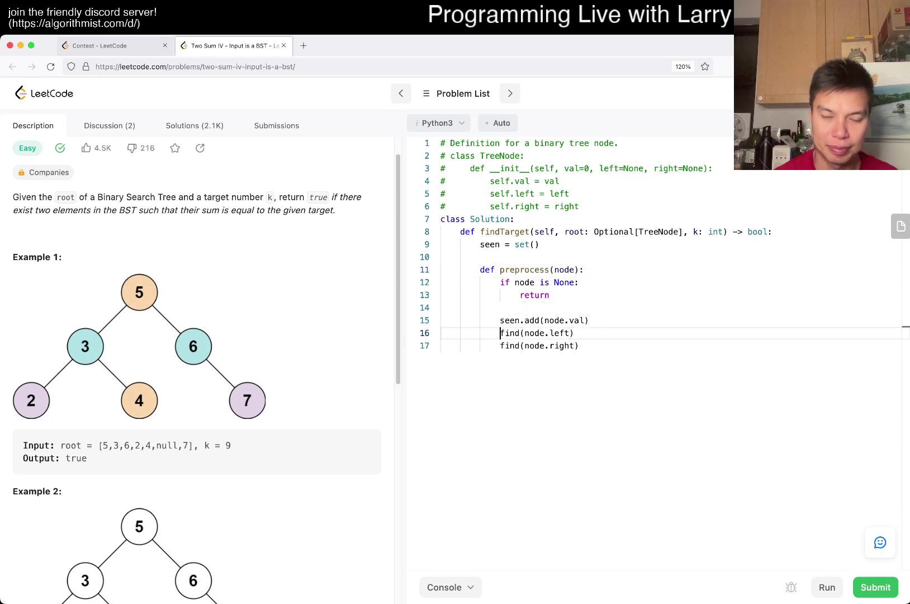
double_click(510, 333)
type("preprocess")
key("Down")
double_click(510, 346)
type("preprocess")
key("Escape")
scroll(192, 355, "down", 8)
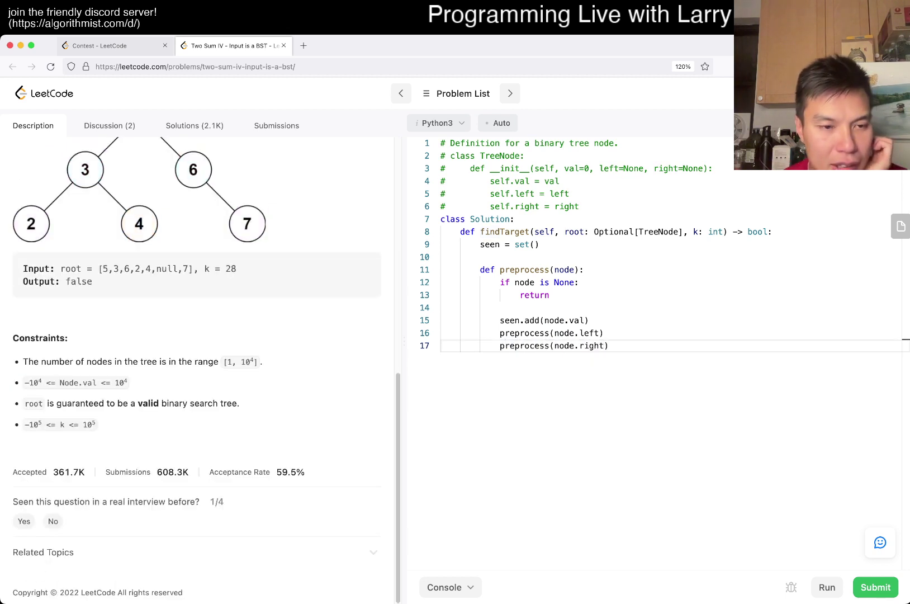
scroll(192, 319, "up", 5)
scroll(192, 320, "up", 4)
scroll(193, 320, "up", 2)
scroll(191, 320, "down", 3)
scroll(191, 320, "down", 3)
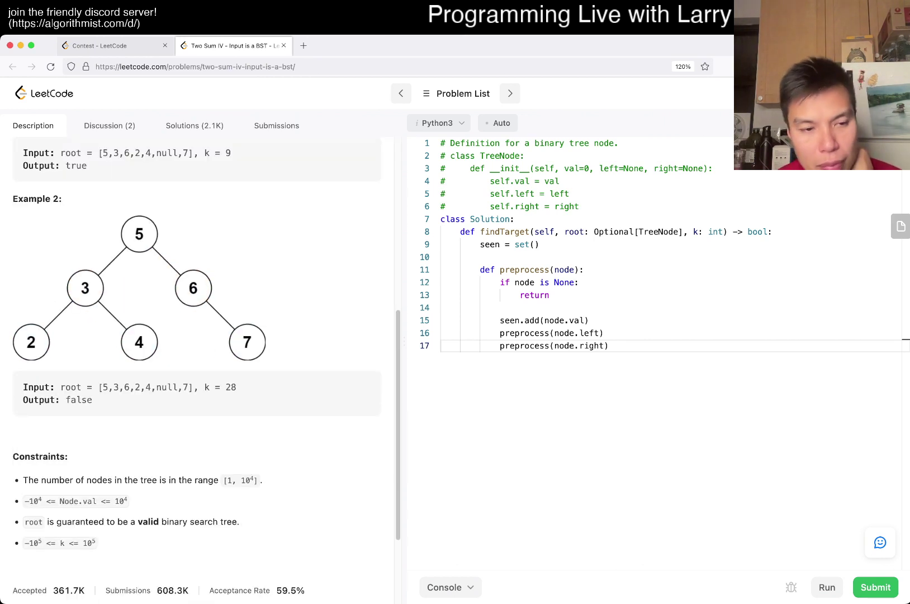
scroll(193, 321, "up", 4)
scroll(192, 321, "up", 2)
scroll(192, 320, "down", 2)
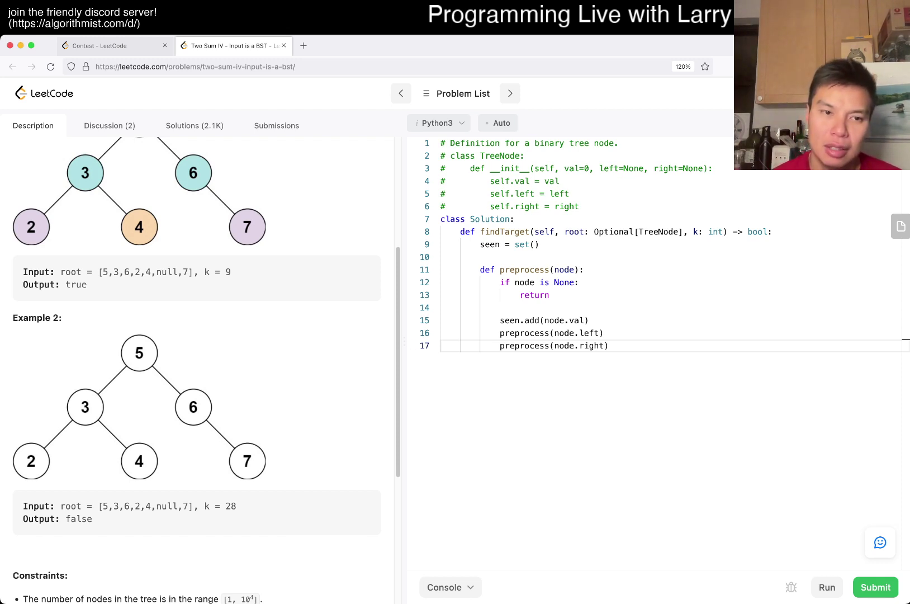
scroll(192, 320, "up", 3)
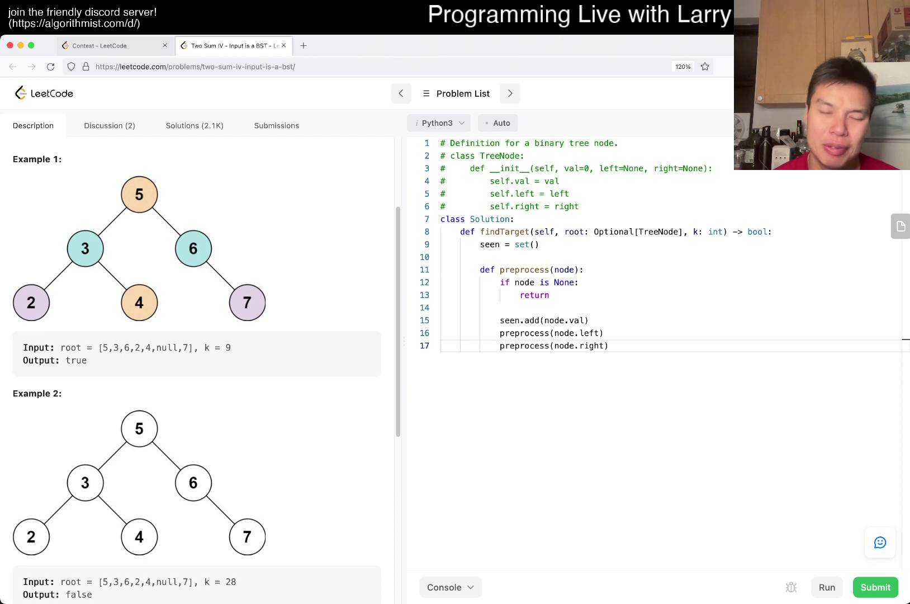
- Rename preprocess to find in the definition and both recursive calls
left_click(635, 232)
key("Down")
key("Down")
key("Down")
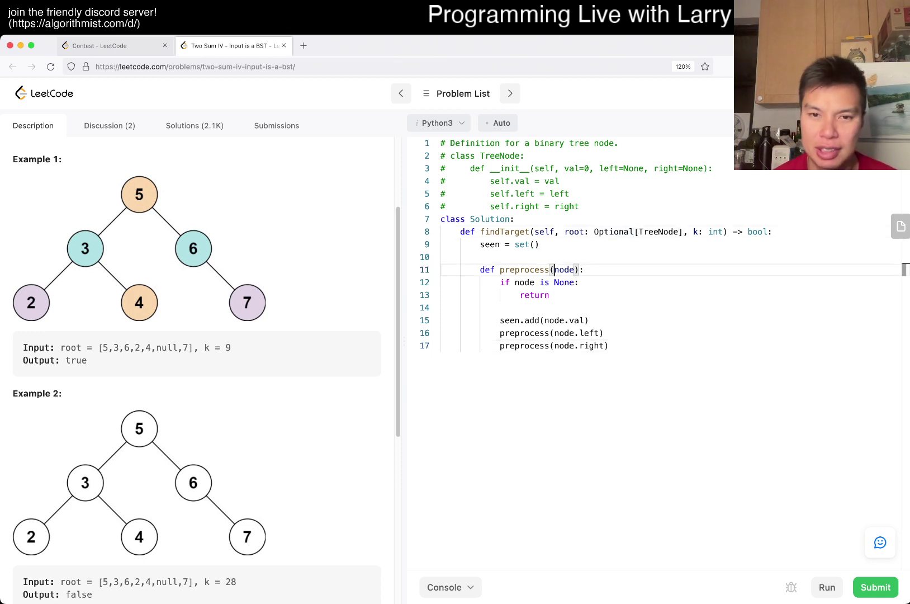
key("ctrl+BackSpace")
type("find")
key("Escape")
key("Down")
key("Down")
key("Down")
key("Down")
key("ctrl+BackSpace")
type("find")
key("Escape")
key("Down")
key("ctrl+BackSpace")
type("find")
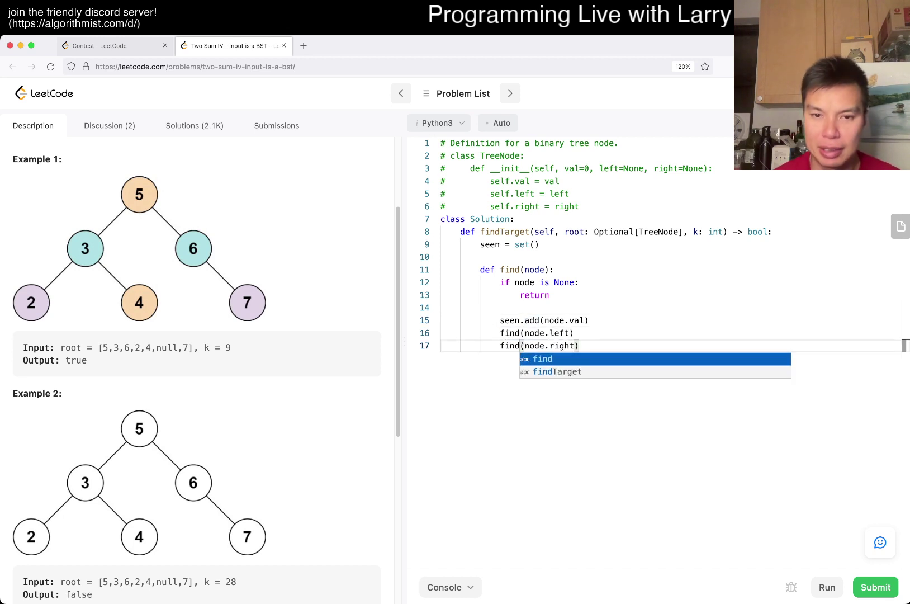
key("Escape")
- Make the None base case return False, discarding a trial found = False line
key("Up")
key("Up")
key("Up")
key("Up")
key("Up")
key("Up")
key("End")
key("Return")
type("f")
key("Escape")
type("= False")
key("Escape")
type("dd")
key("Down")
key("Down")
key("Down")
type("False")
key("Escape")
key("Down")
key("Down")
type("ddO")
- Add the check returning True when k - node.val is in seen
key("Return")
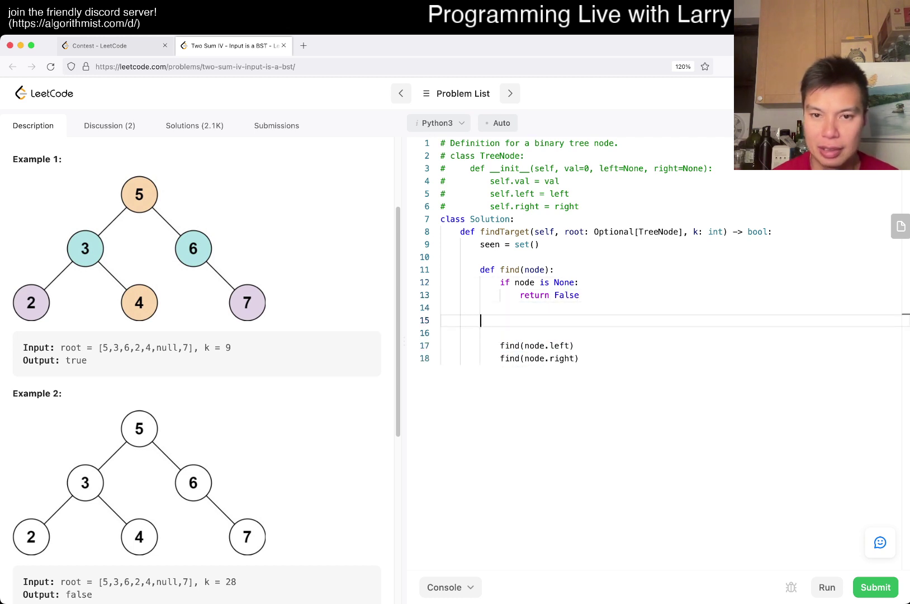
type("if node.val")
key("Escape")
key("b")
key("b")
type("ik - ")
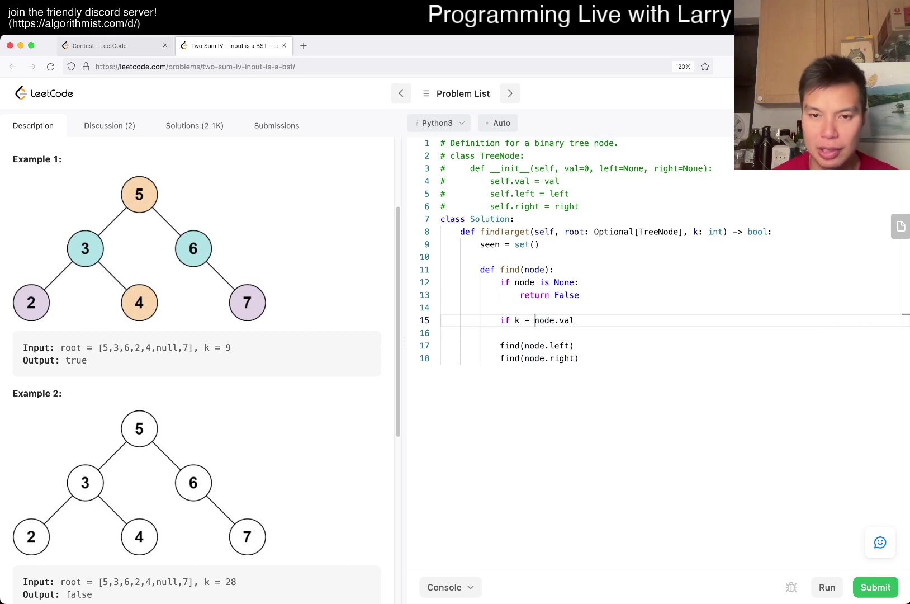
type("seen.")
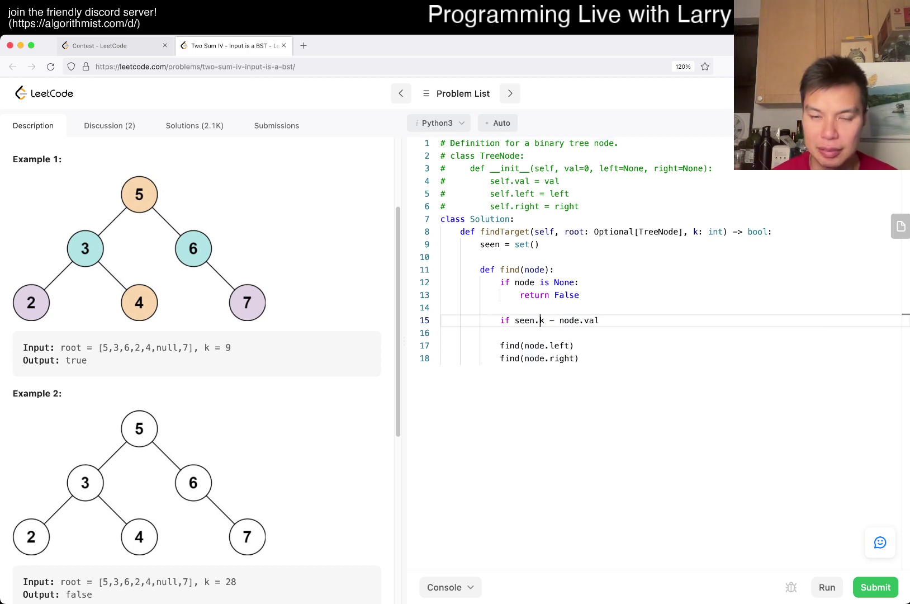
key("Escape")
type("u")
type(" in seen:")
key("Return")
type("return True")
- Add node.val to seen, return the left or right calls, and return find(root)
key("Down")
key("Down")
type("return")
key("End")
type("or")
key("Down")
key("BackSpace")
key("Return")
type("seen.add(node.val")
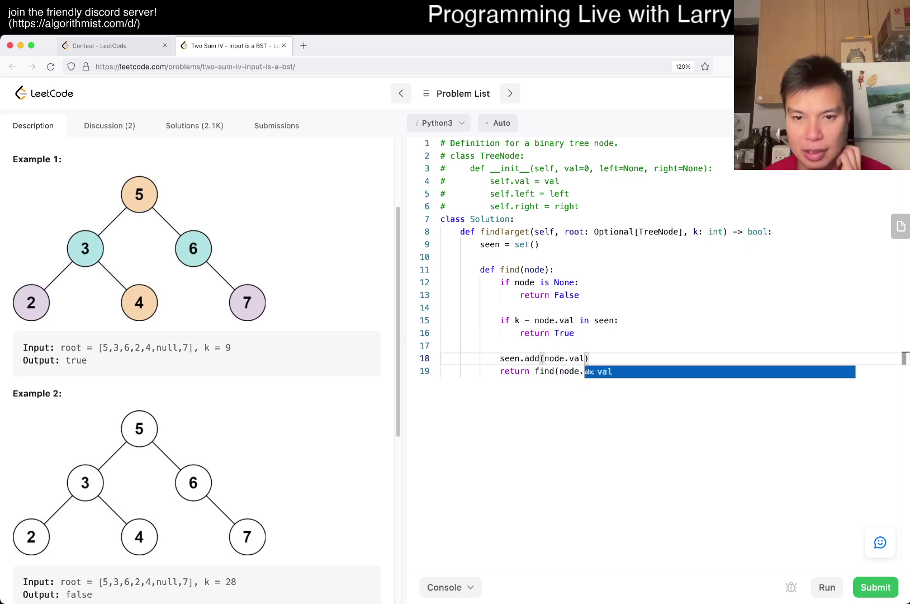
key("Escape")
key("Down")
key("End")
key("Return")
key("Return")
key("shift+Tab")
type("return find(root)")
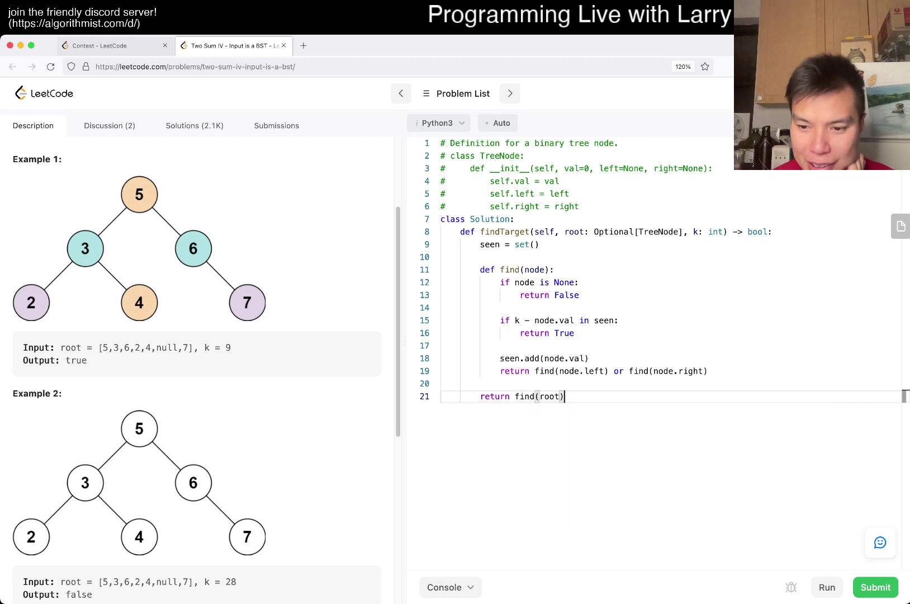
- Run the solution on the example cases, submit it, and enlarge the accepted code view
key("ctrl+apostrophe")
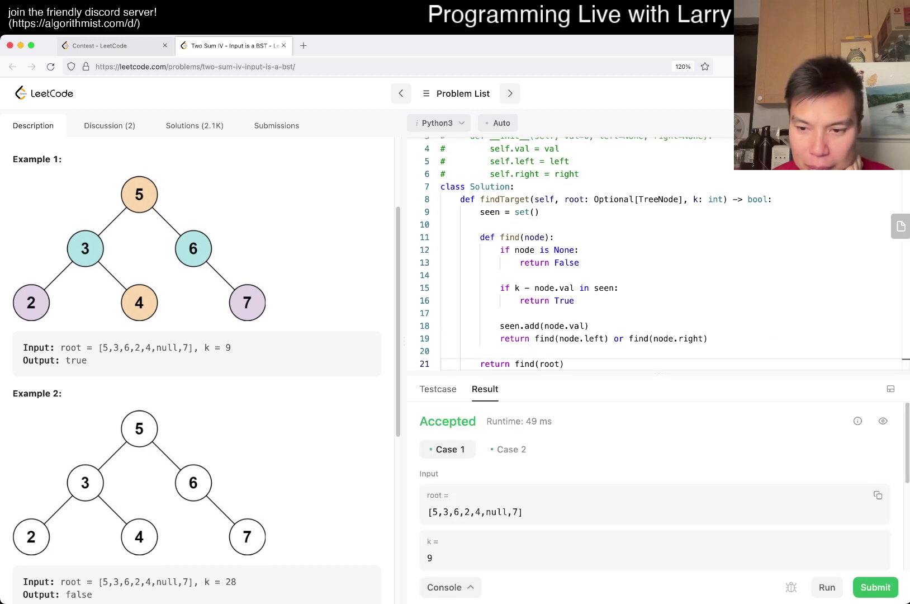
key("ctrl+Return")
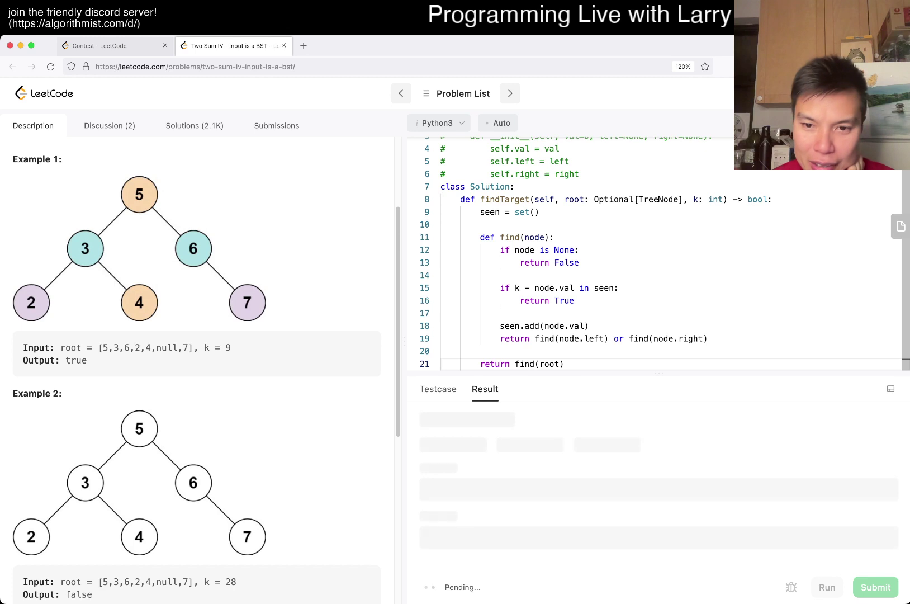
left_click_drag(654, 374, 654, 417)
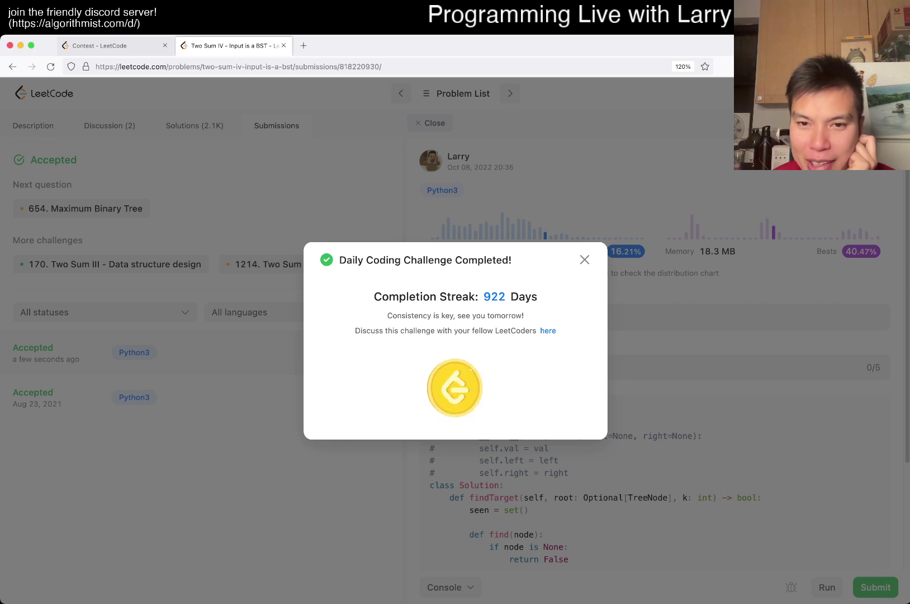
- Close the Daily Coding Challenge popup and the submission details to reach the description
left_click(585, 259)
scroll(655, 355, "down", 5)
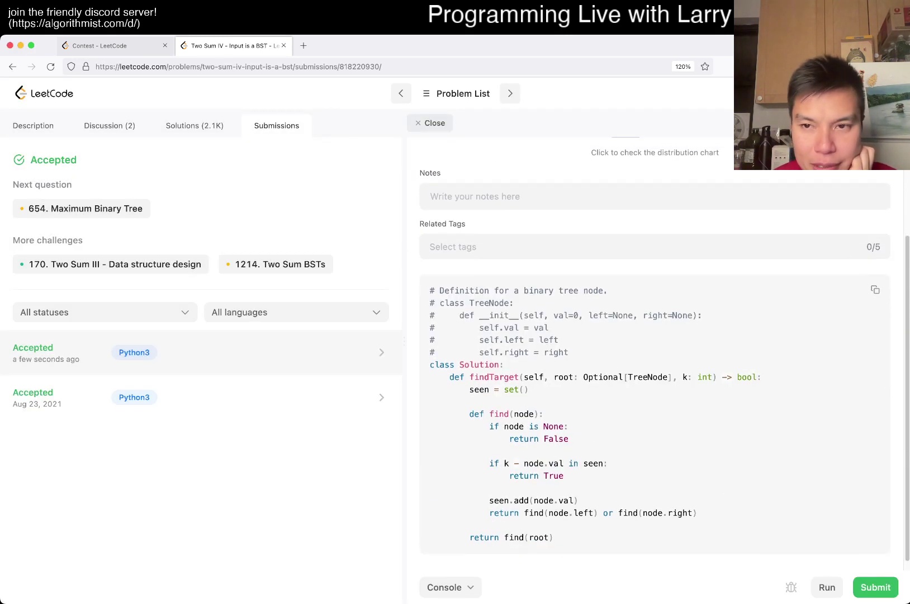
scroll(655, 355, "up", 5)
scroll(654, 355, "down", 5)
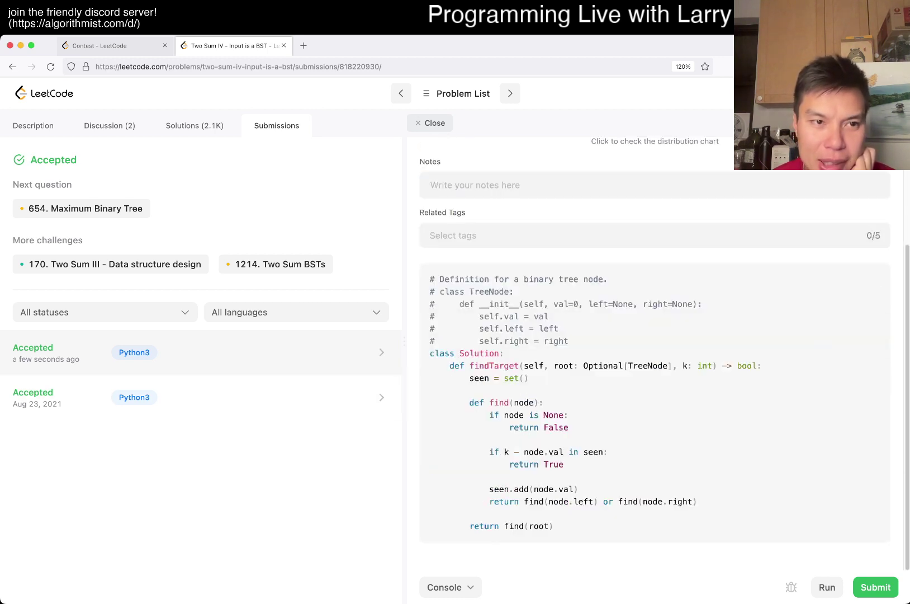
key("Escape")
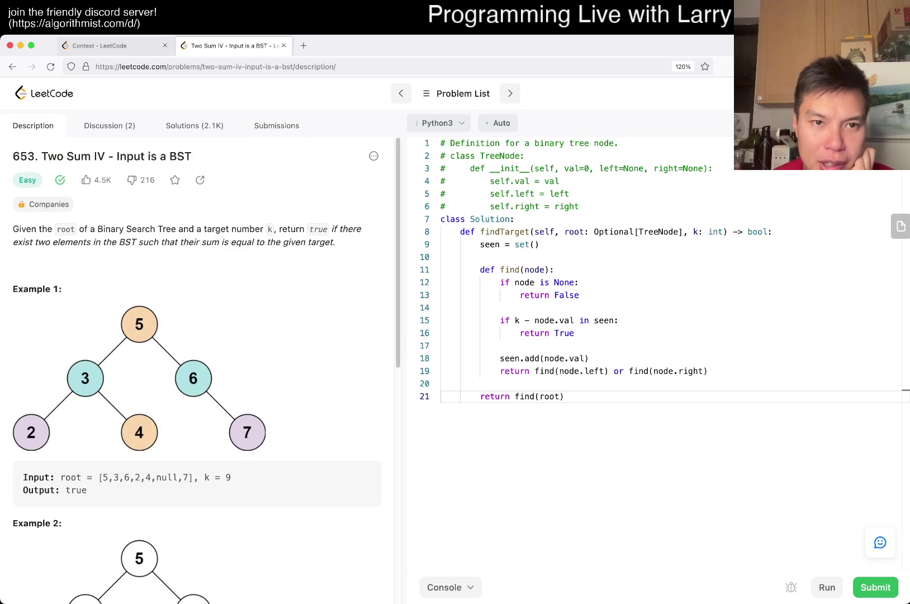
left_click(276, 126)
left_click(199, 352)
scroll(654, 355, "down", 2)
scroll(654, 356, "down", 3)
key("Escape")
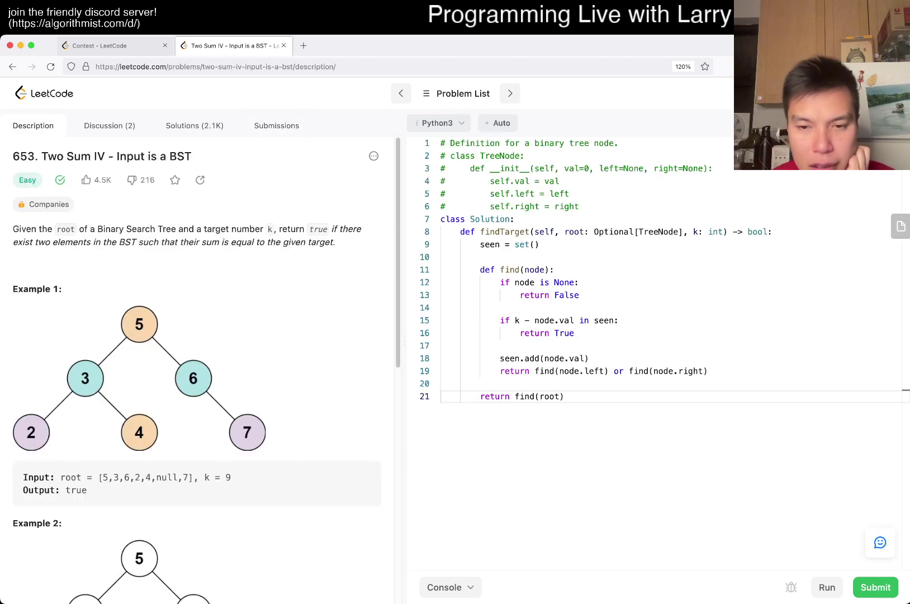
left_click(562, 269)
left_click(277, 125)
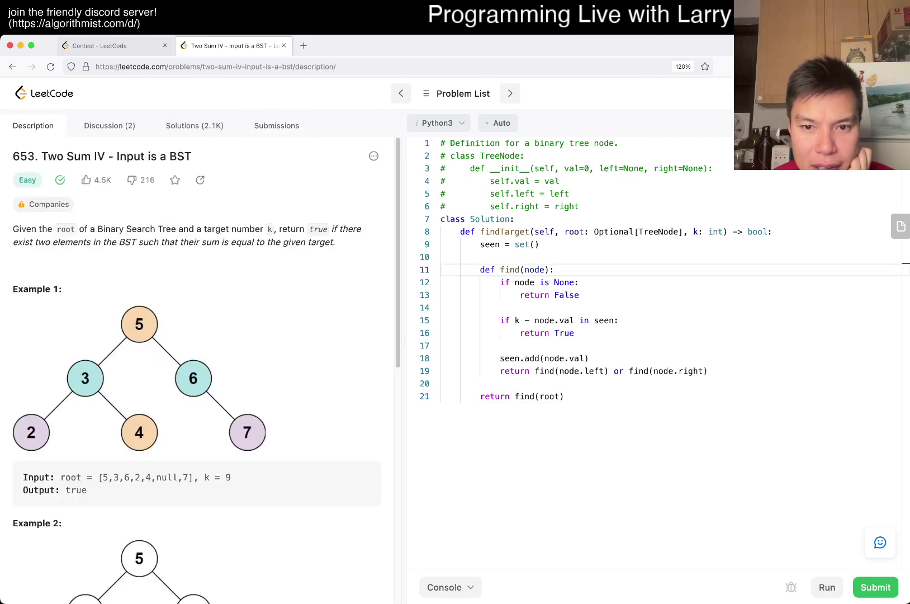
key("shift+Down")
key("shift+Down")
key("shift+Down")
key("shift+Down")
key("shift+Down")
key("shift+Down")
key("Right")
key("shift+Up")
key("shift+Up")
key("shift+Up")
key("shift+Home")
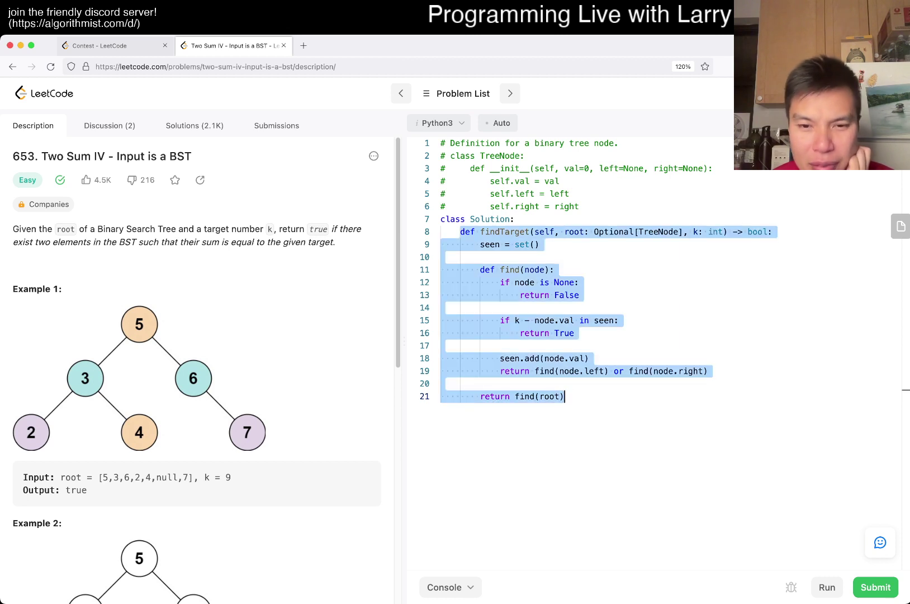
key("Up")
key("Up")
key("shift+Up")
key("shift+Home")
key("shift+End")
key("End")
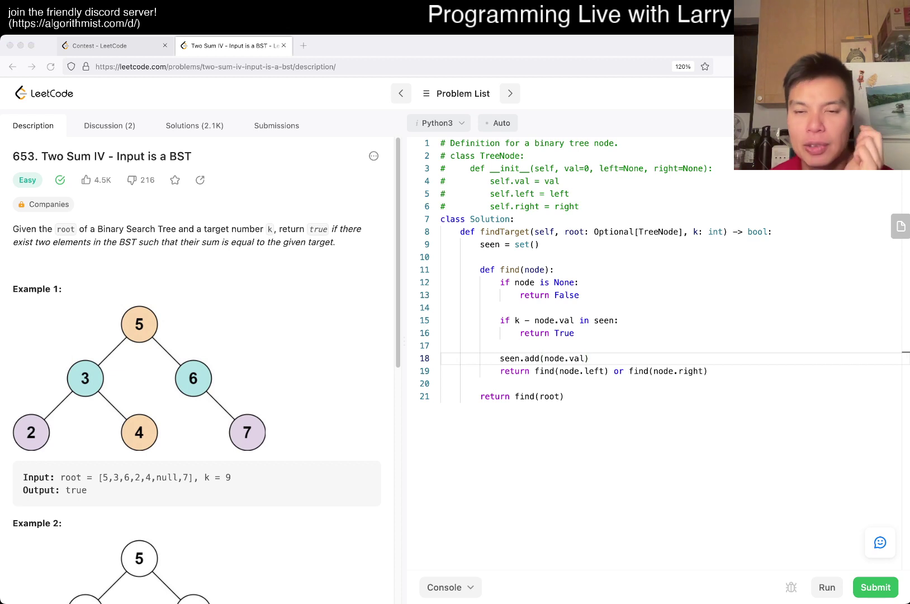